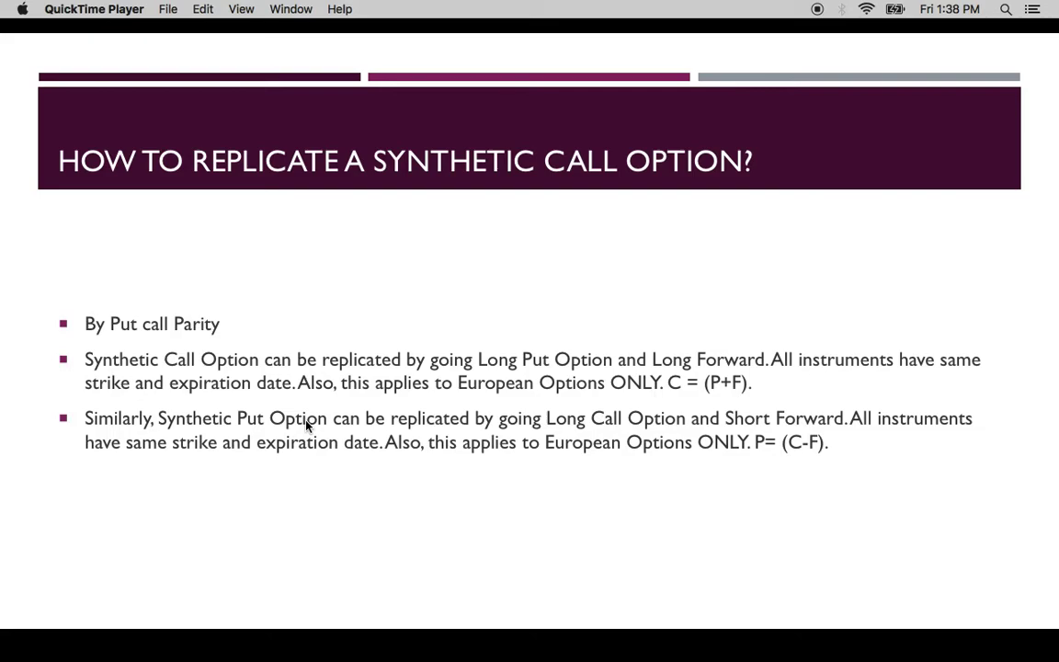
- Present the 'How to Replicate a Synthetic Call Option?' slide showing C = P + F, then bring up the app switcher
{"action": "key", "text": "super+Tab"}
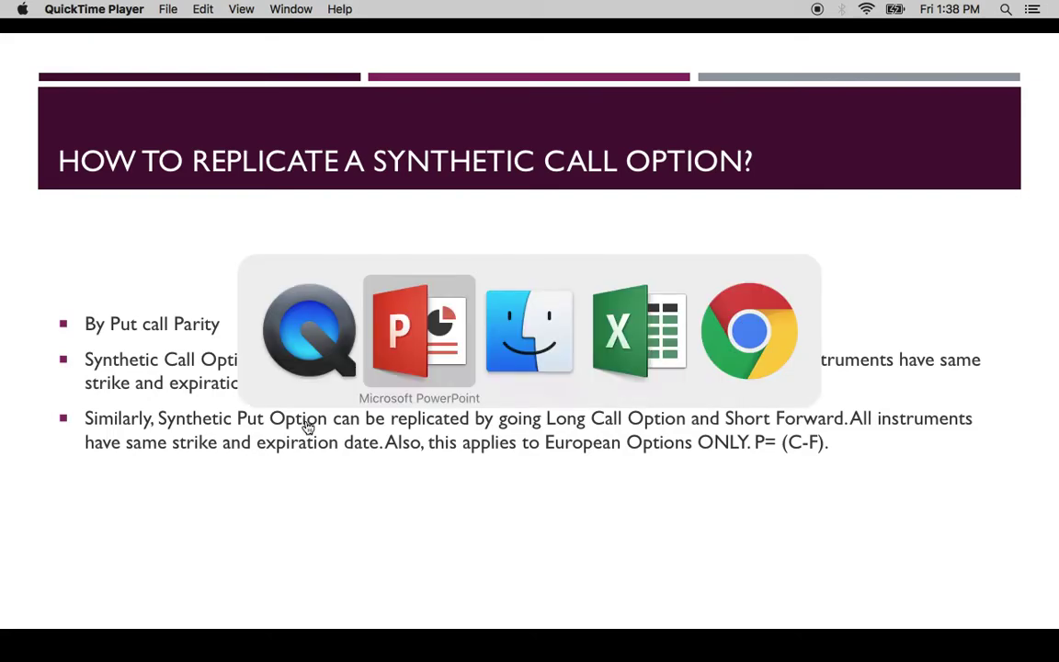
- Switch to the Options workbook and locate the strike value of 90 in D24
{"action": "key", "text": "super+Tab"}
{"action": "key", "text": "super+Tab"}
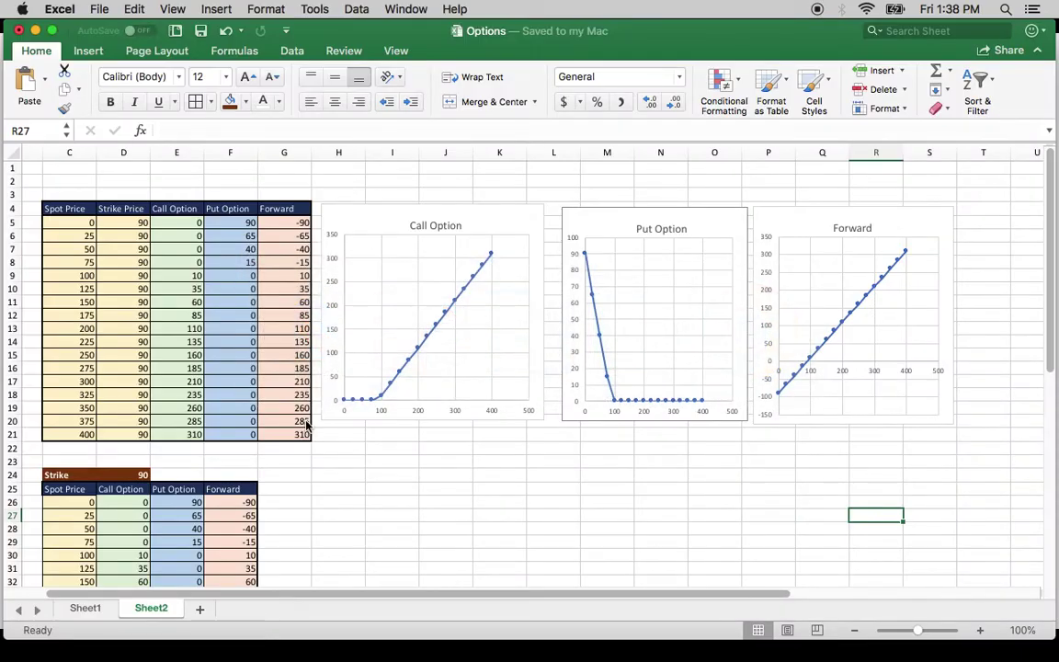
{"action": "left_click_drag", "start_coordinate": [355, 591], "coordinate": [289, 596]}
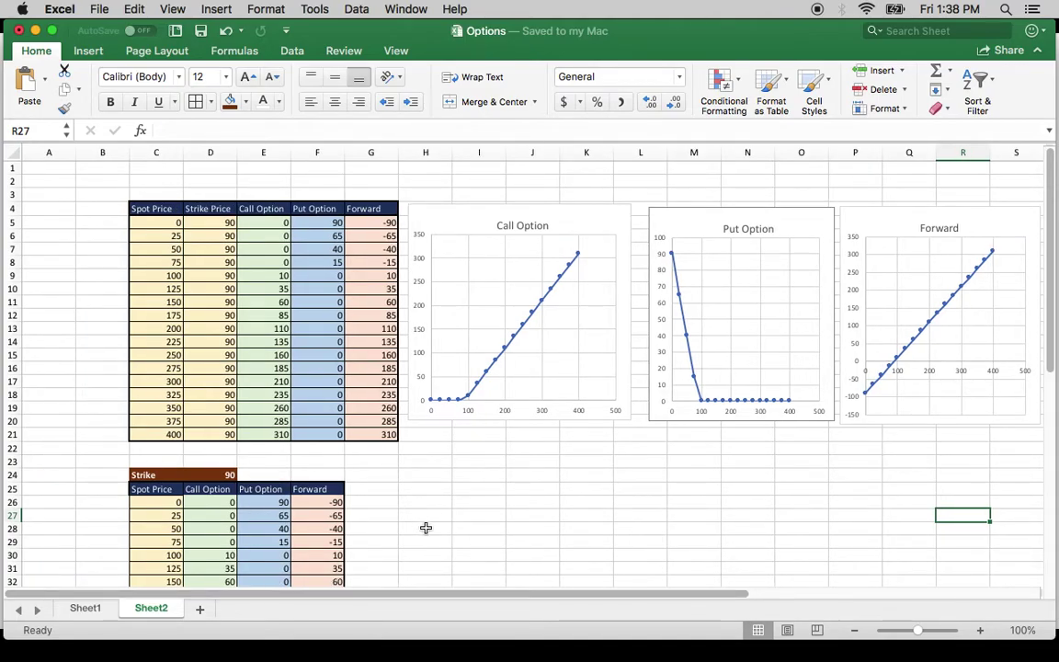
{"action": "scroll", "coordinate": [426, 528], "scroll_direction": "down", "scroll_amount": 6}
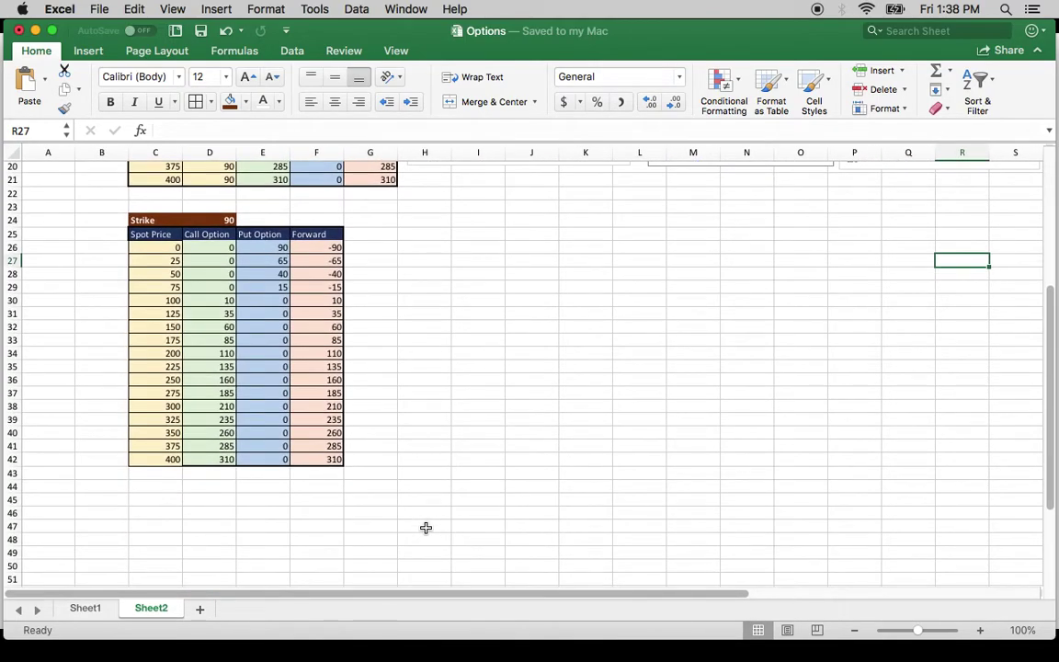
{"action": "left_click", "coordinate": [221, 218]}
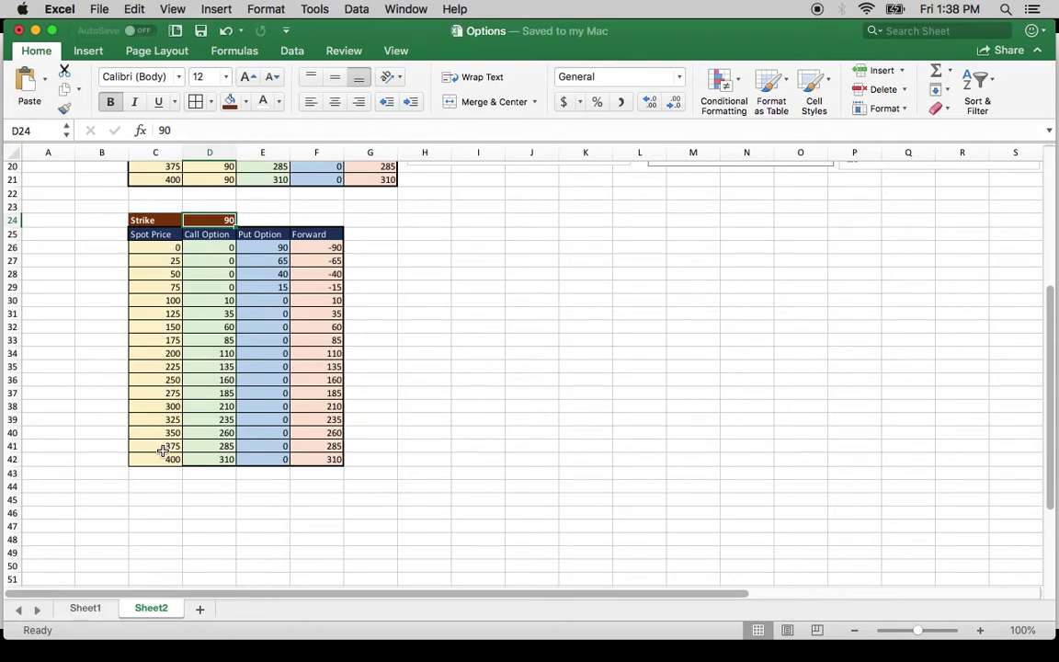
- Review the payoff formulas: call =MAX(C−$D$24,0), put =MAX($D$24−C,0), forward =C−$D$24
{"action": "left_click", "coordinate": [213, 247]}
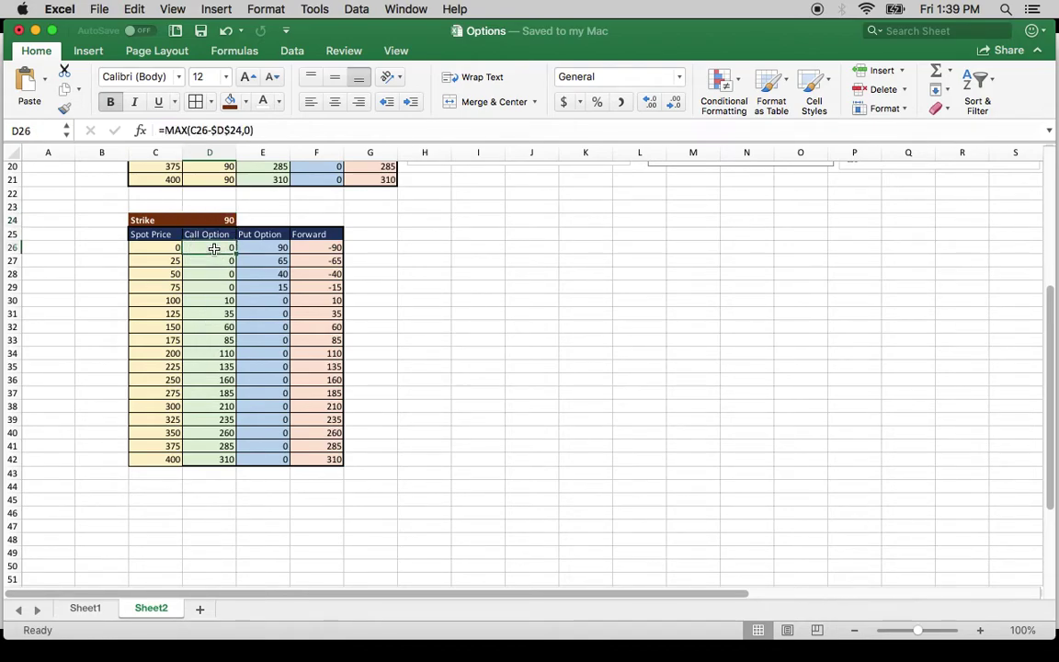
{"action": "key", "text": "Down"}
{"action": "key", "text": "Down"}
{"action": "key", "text": "Down"}
{"action": "key", "text": "Down"}
{"action": "key", "text": "Down"}
{"action": "key", "text": "Down"}
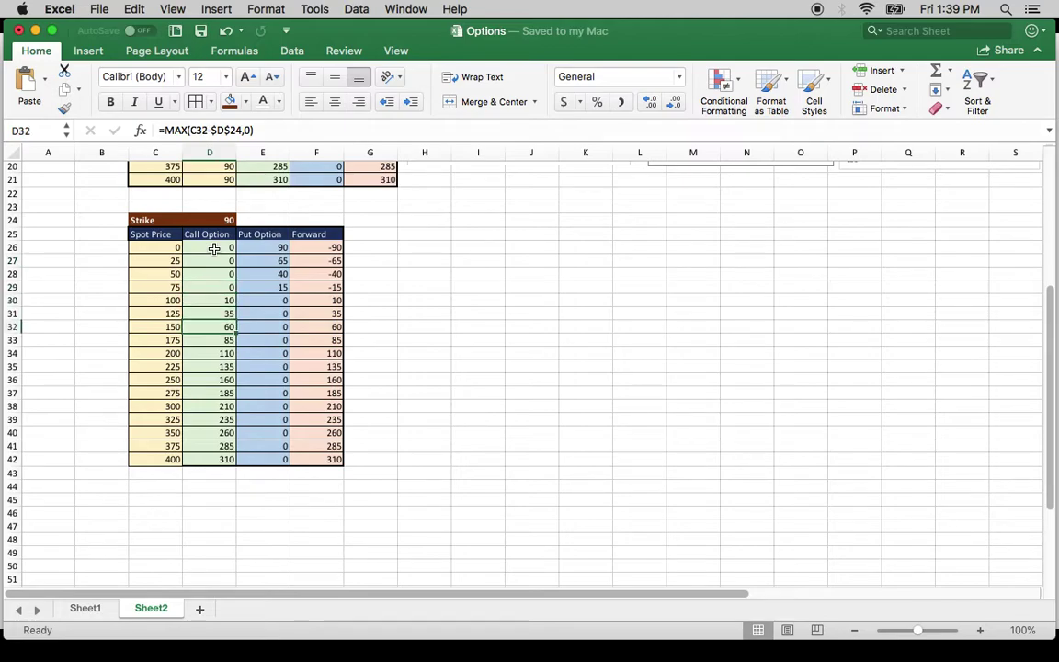
{"action": "key", "text": "Up"}
{"action": "key", "text": "Up"}
{"action": "key", "text": "Up"}
{"action": "key", "text": "Up"}
{"action": "key", "text": "Up"}
{"action": "key", "text": "Up"}
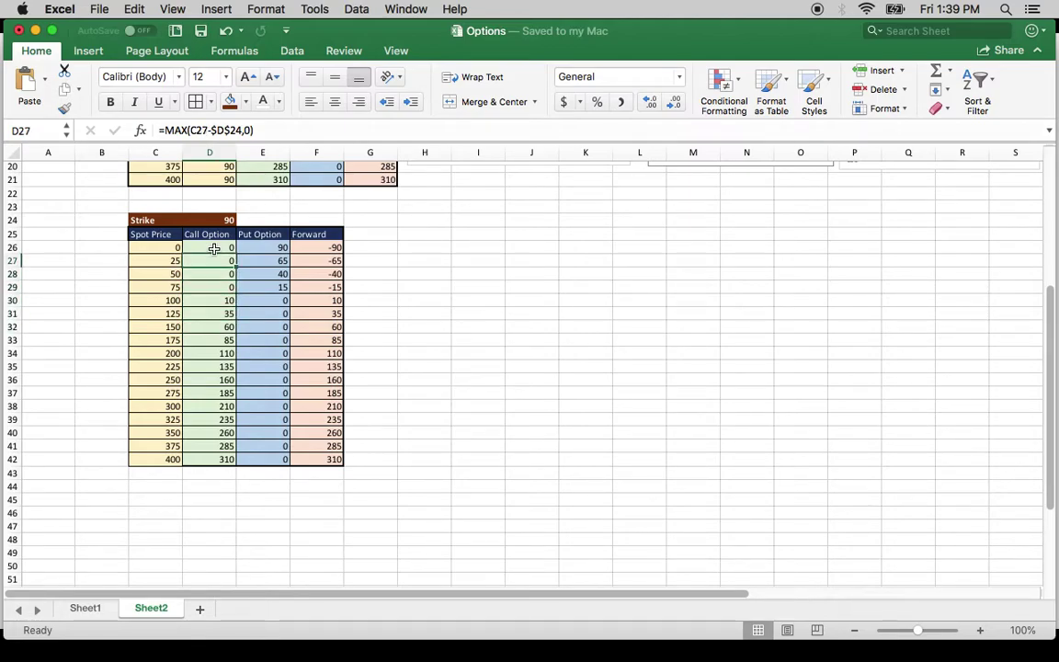
{"action": "key", "text": "Right"}
{"action": "key", "text": "Down"}
{"action": "key", "text": "Down"}
{"action": "key", "text": "Down"}
{"action": "key", "text": "Down"}
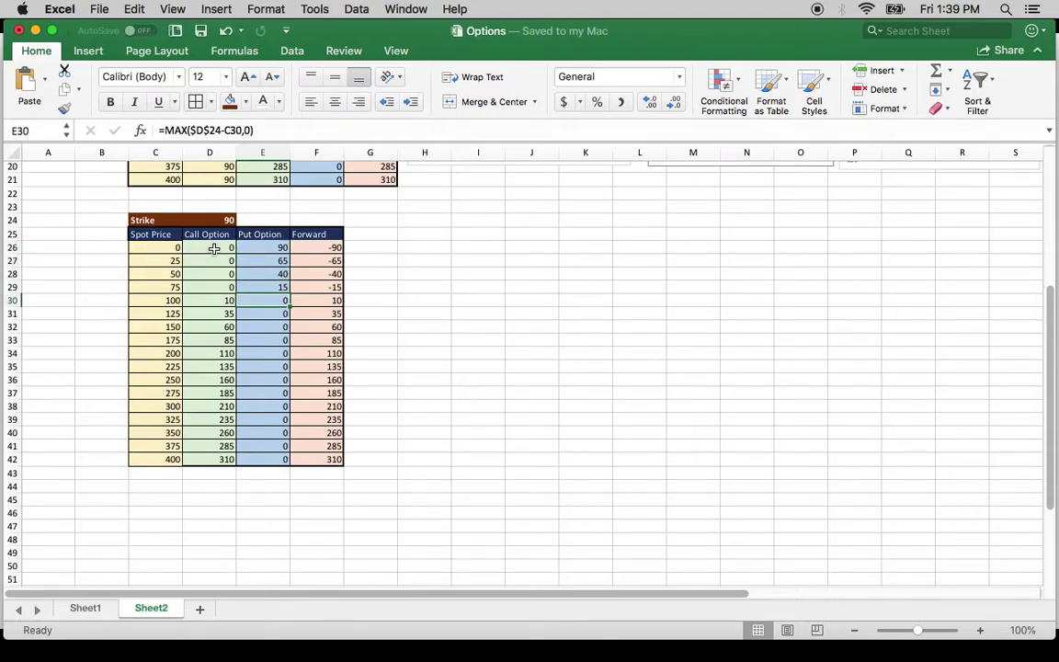
{"action": "key", "text": "Up"}
{"action": "key", "text": "Up"}
{"action": "key", "text": "Up"}
{"action": "key", "text": "Up"}
{"action": "key", "text": "Right"}
{"action": "key", "text": "Down"}
{"action": "key", "text": "Down"}
{"action": "key", "text": "Down"}
{"action": "key", "text": "Down"}
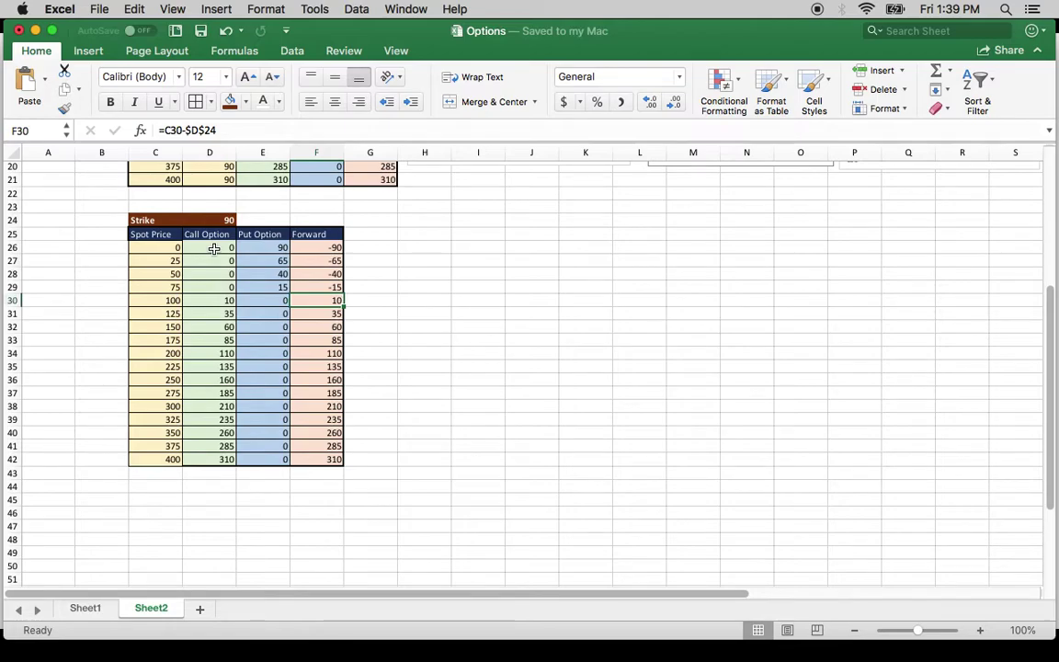
- Check the Forward chart's data points, such as Point 400 at (400, 310), against the Forward column
{"action": "scroll", "coordinate": [442, 310], "scroll_direction": "up", "scroll_amount": 10}
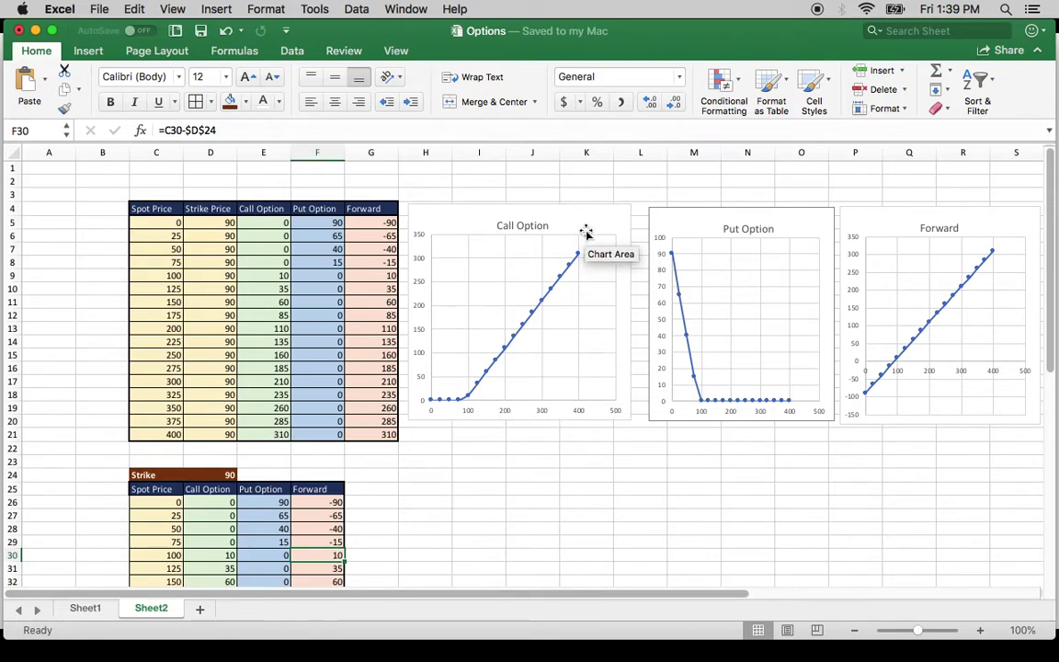
{"action": "mouse_move", "coordinate": [577, 257]}
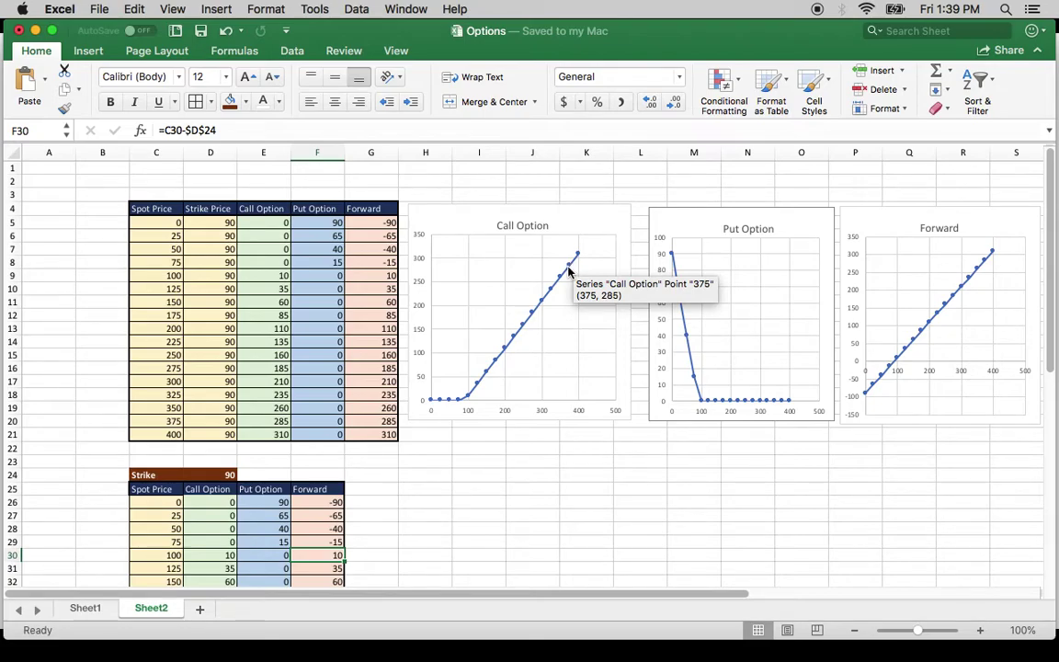
{"action": "mouse_move", "coordinate": [512, 351]}
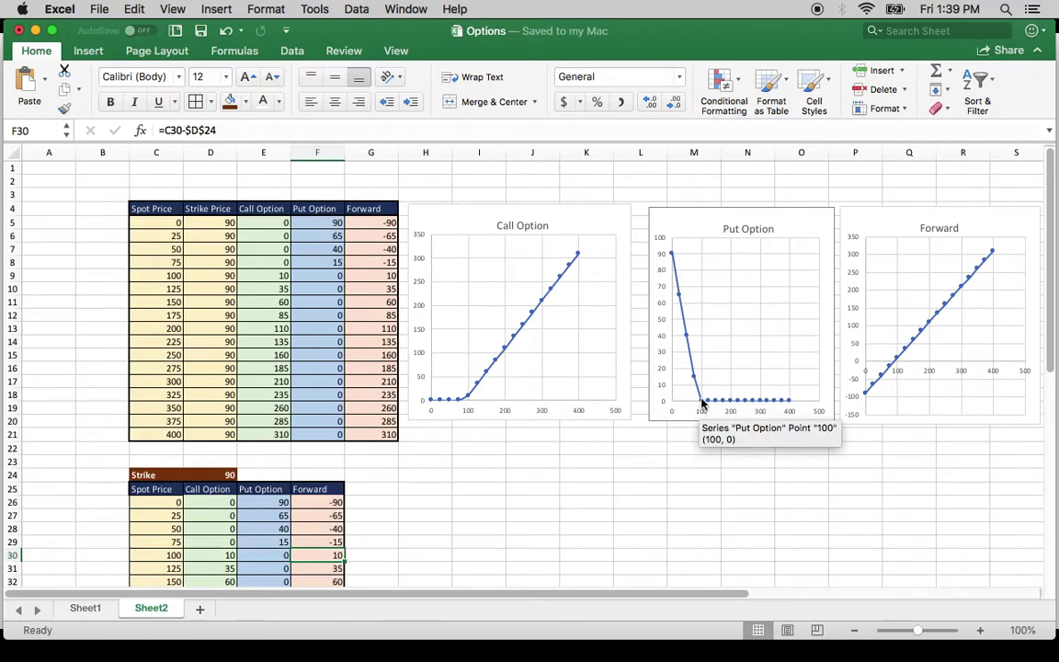
{"action": "mouse_move", "coordinate": [711, 407]}
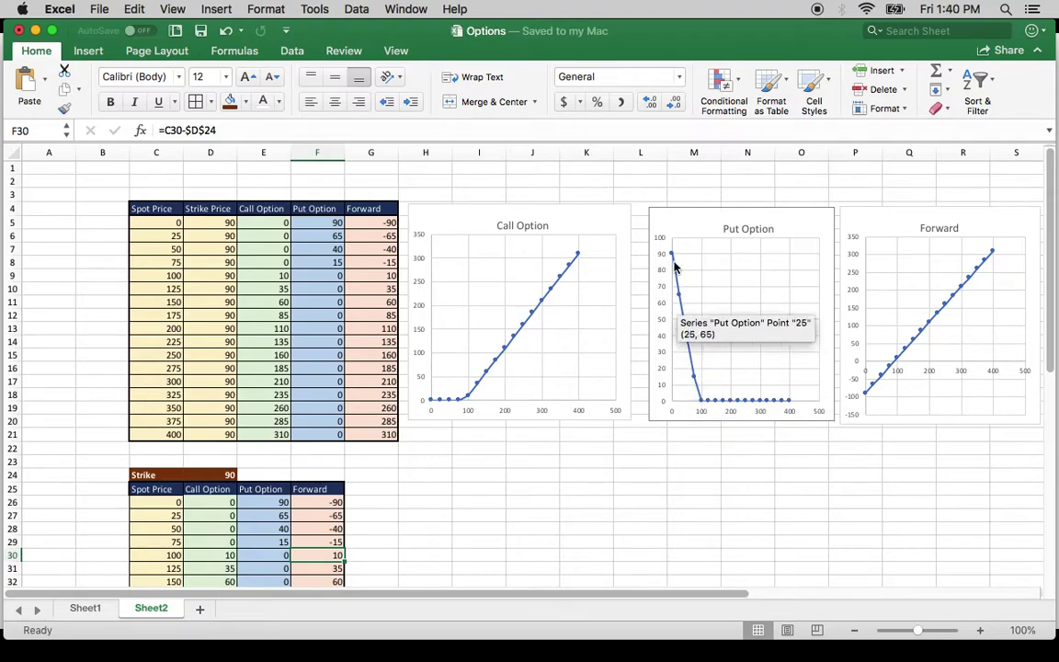
{"action": "mouse_move", "coordinate": [672, 255]}
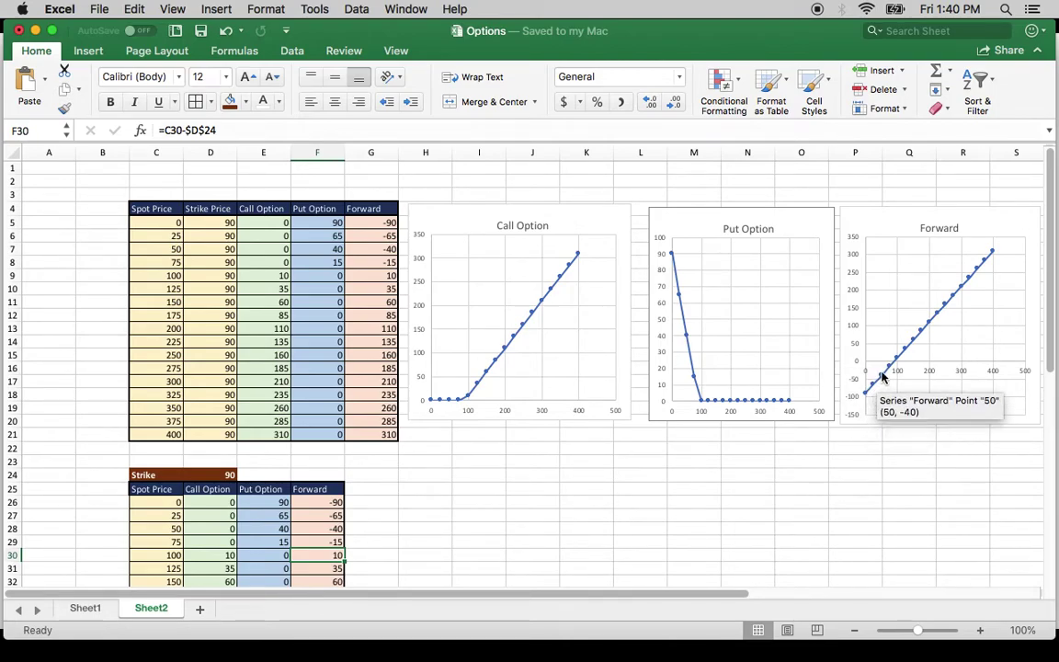
{"action": "mouse_move", "coordinate": [895, 367]}
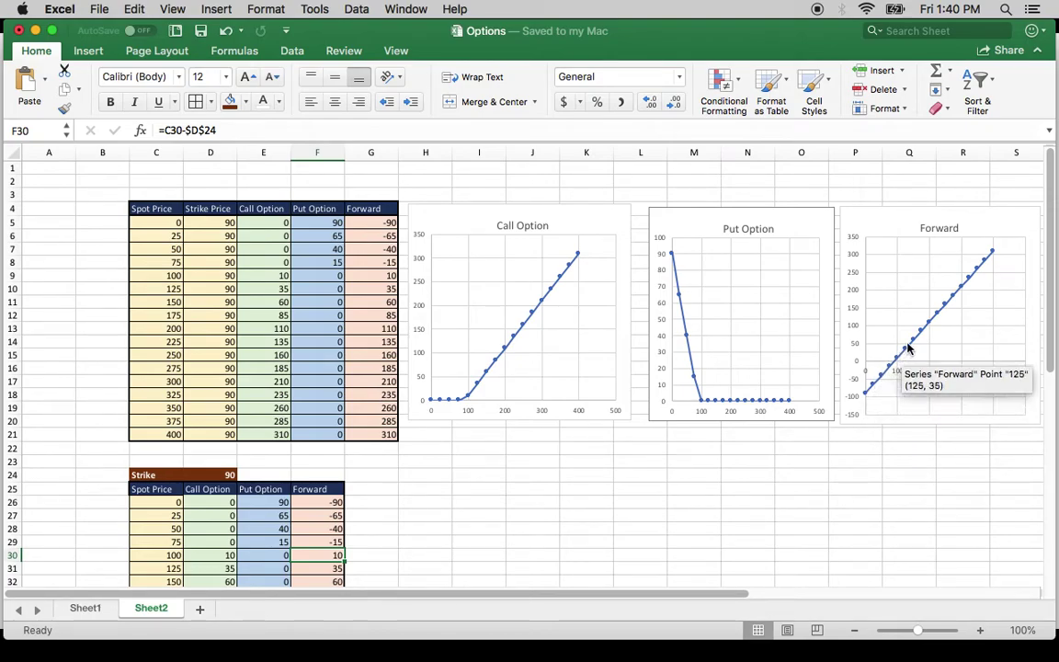
{"action": "mouse_move", "coordinate": [919, 333]}
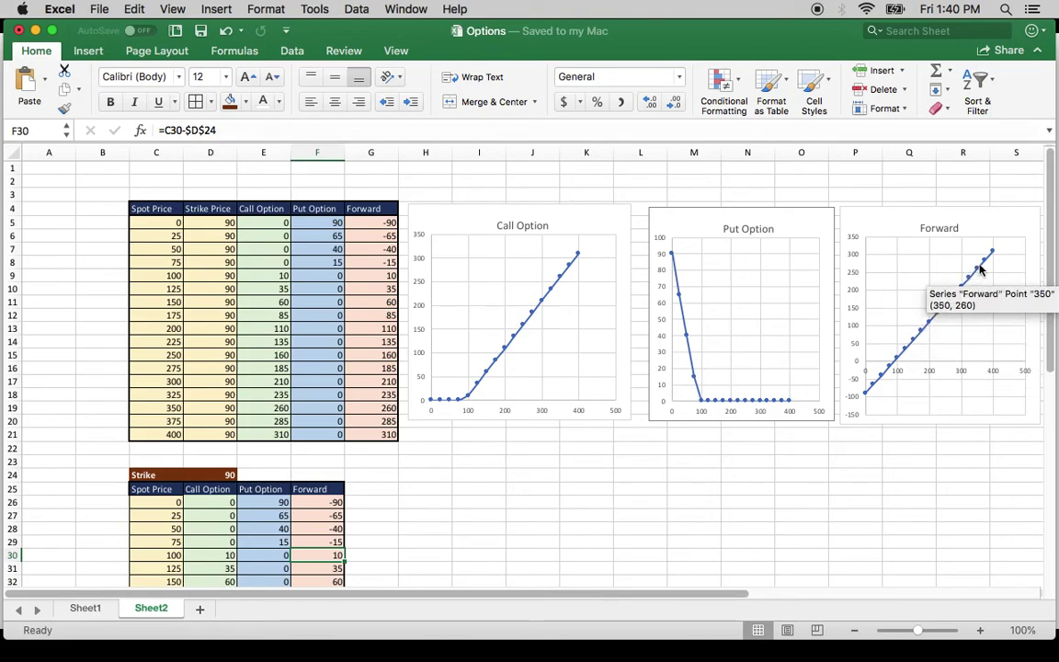
{"action": "mouse_move", "coordinate": [990, 253]}
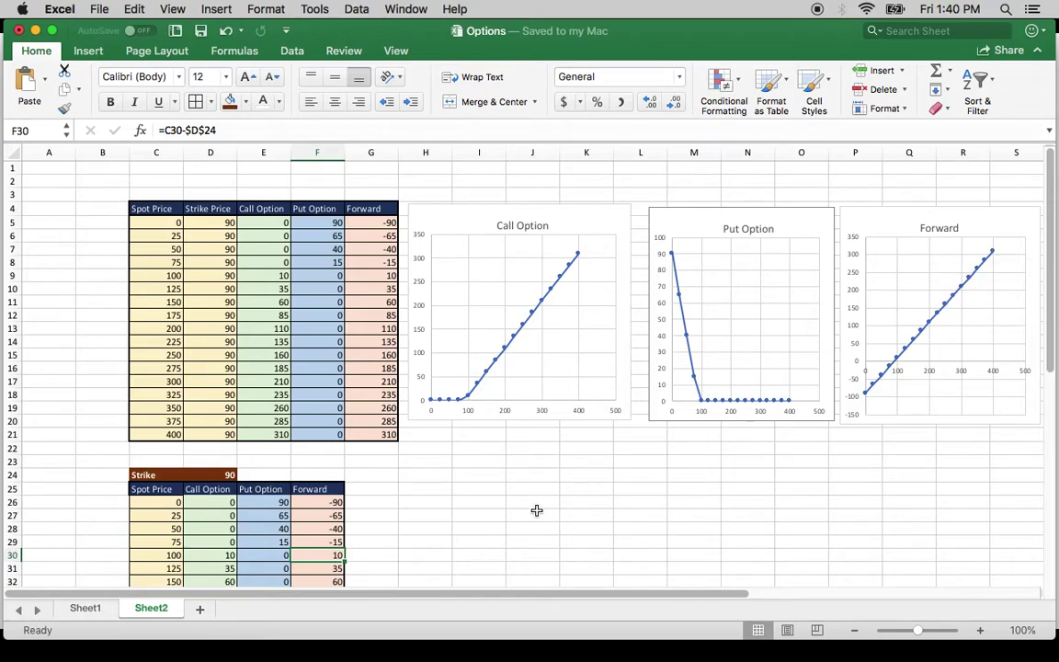
- Enter the labels 'call Option' in J23 and 'Put + Forward' in K23
{"action": "left_click", "coordinate": [555, 467]}
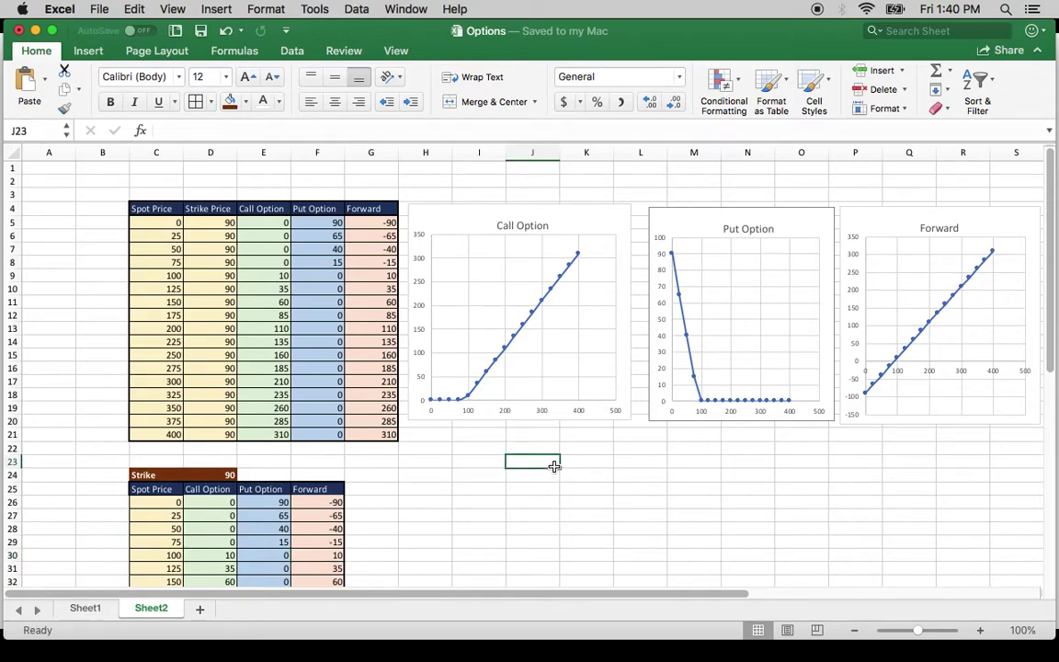
{"action": "type", "text": "c"}
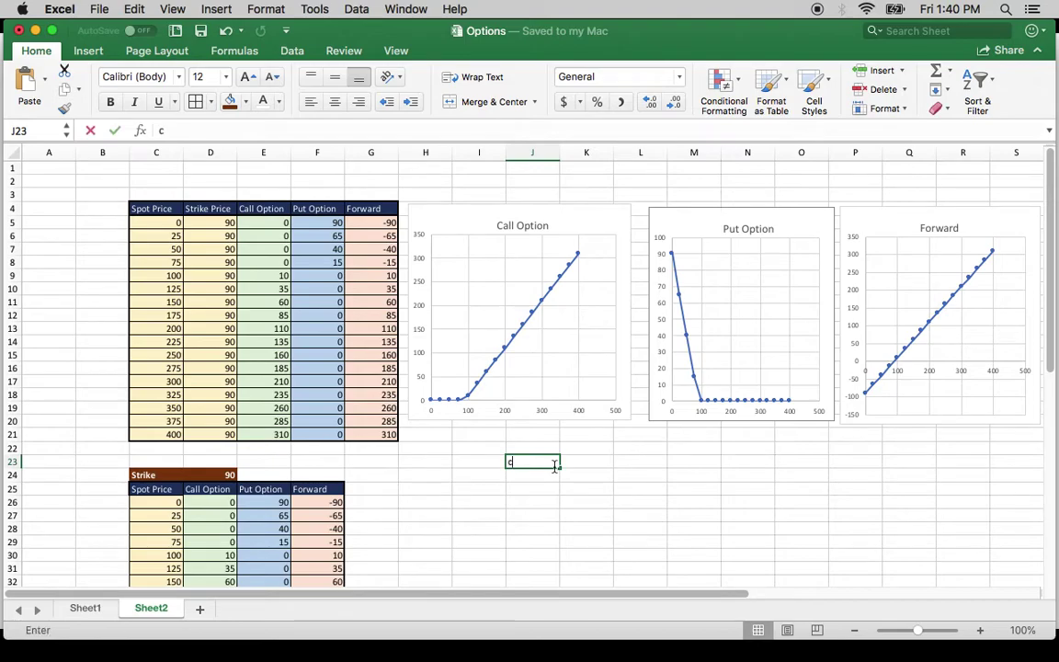
{"action": "type", "text": "all Option"}
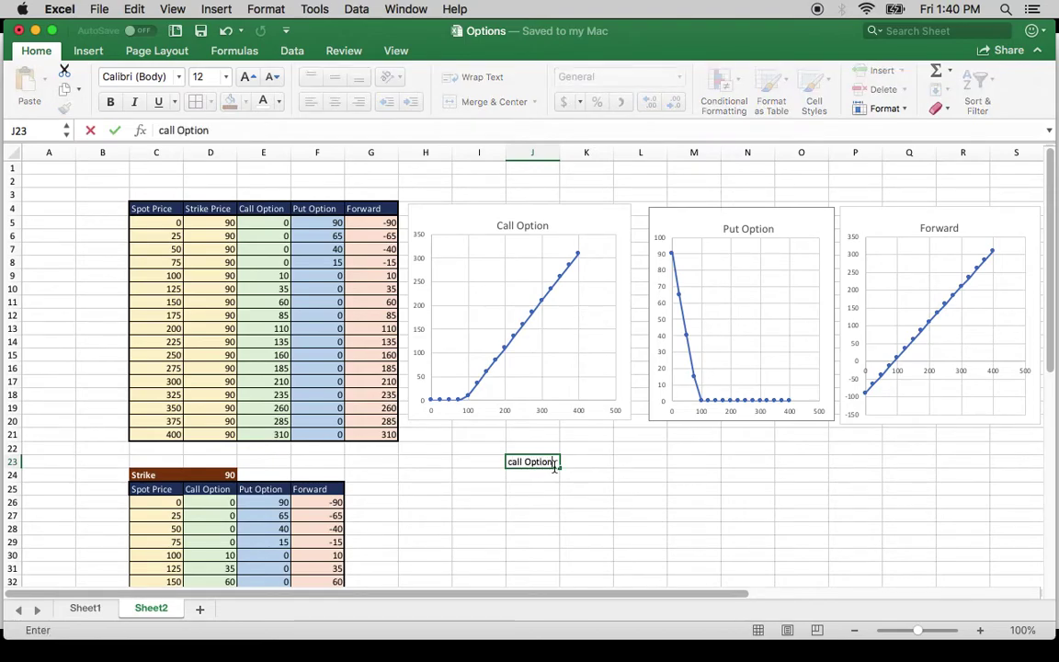
{"action": "key", "text": "Tab"}
{"action": "type", "text": "Pu"}
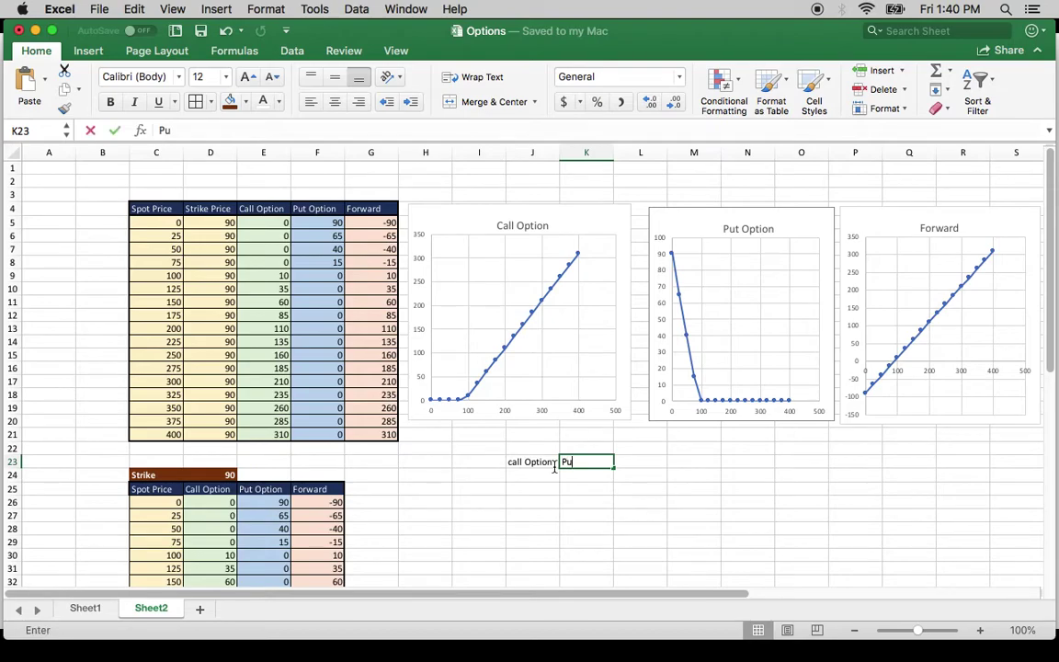
{"action": "type", "text": "t + Forward"}
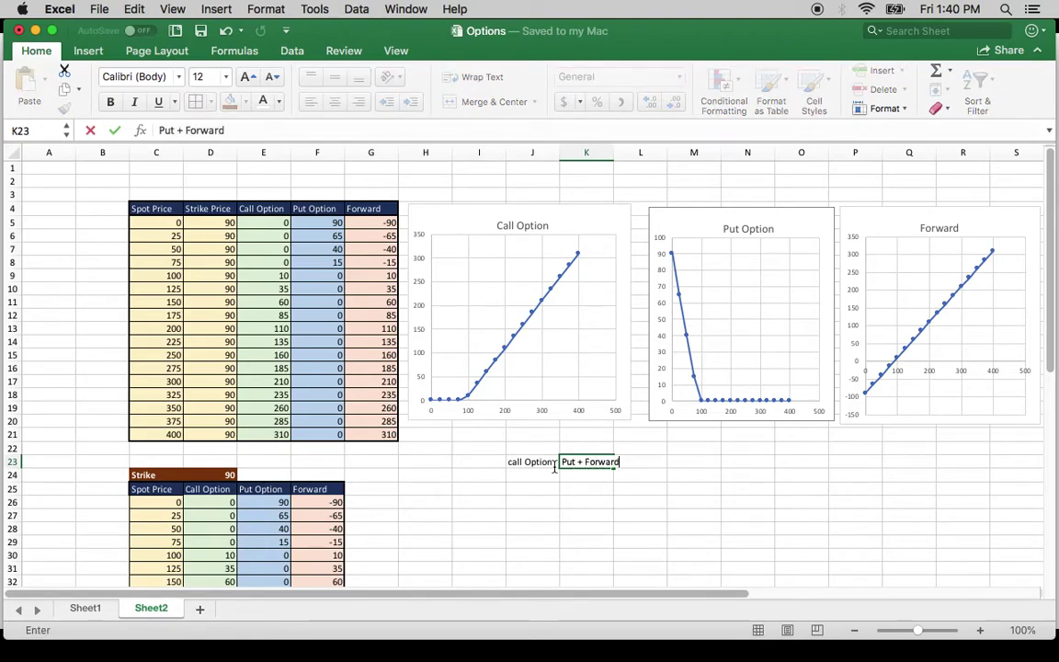
{"action": "key", "text": "Tab"}
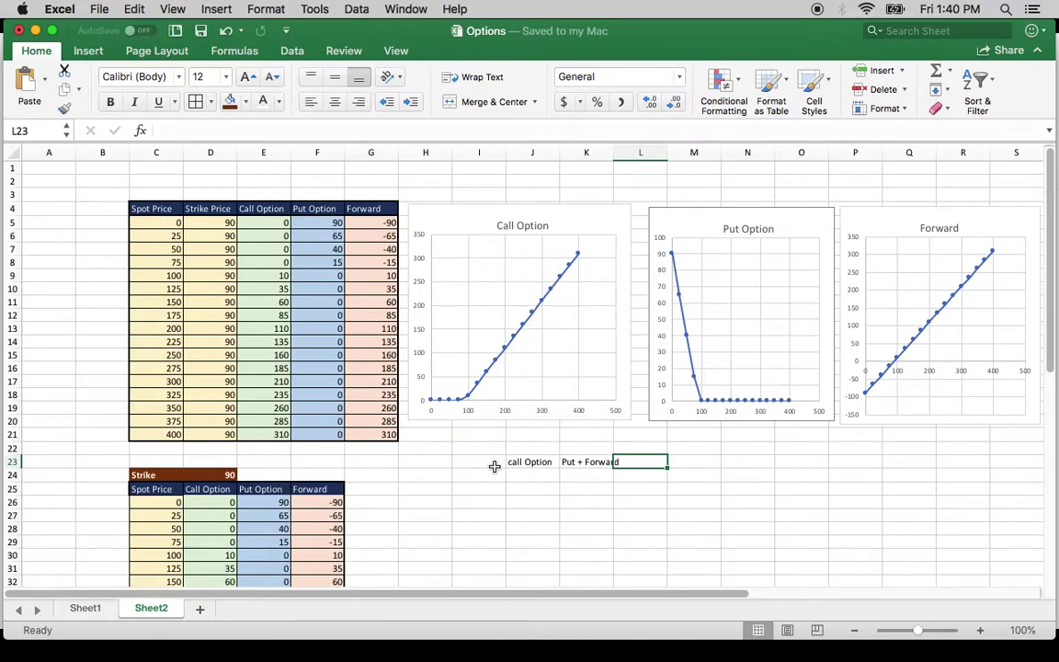
{"action": "left_click", "coordinate": [407, 488]}
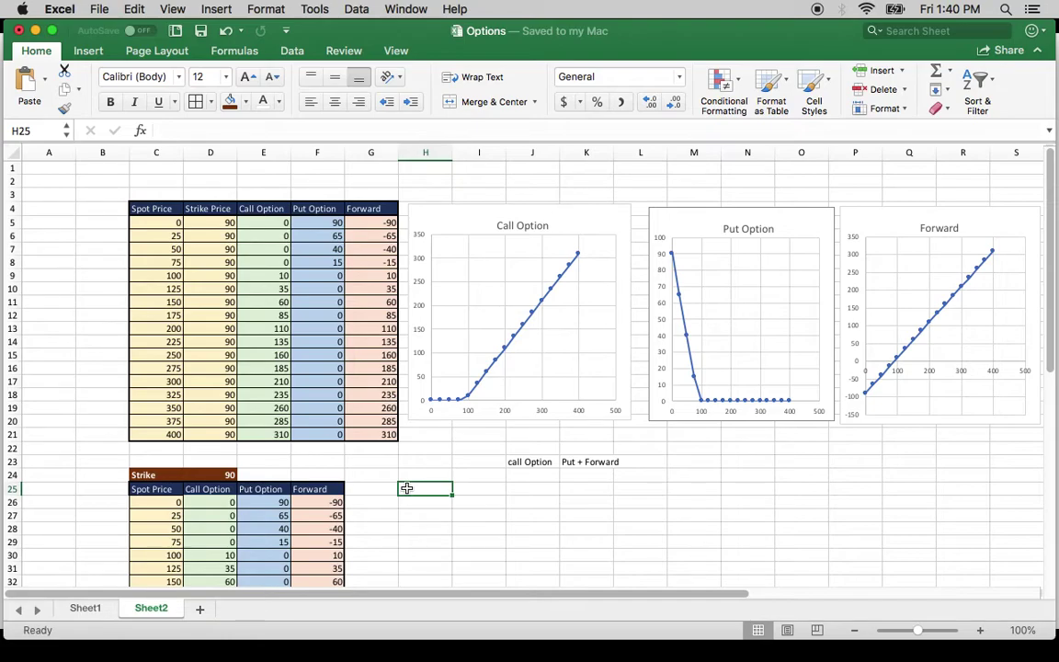
- Add the heading 'Replication of Call' in H25 and widen column H to fit it
{"action": "type", "text": "Replication of"}
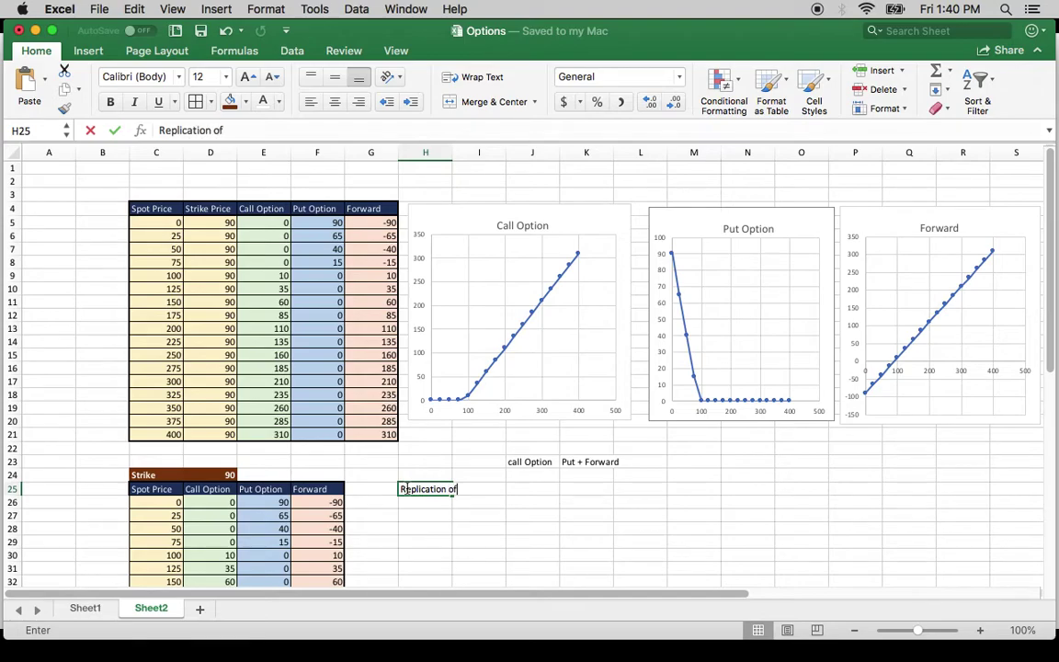
{"action": "type", "text": " Call"}
{"action": "key", "text": "Tab"}
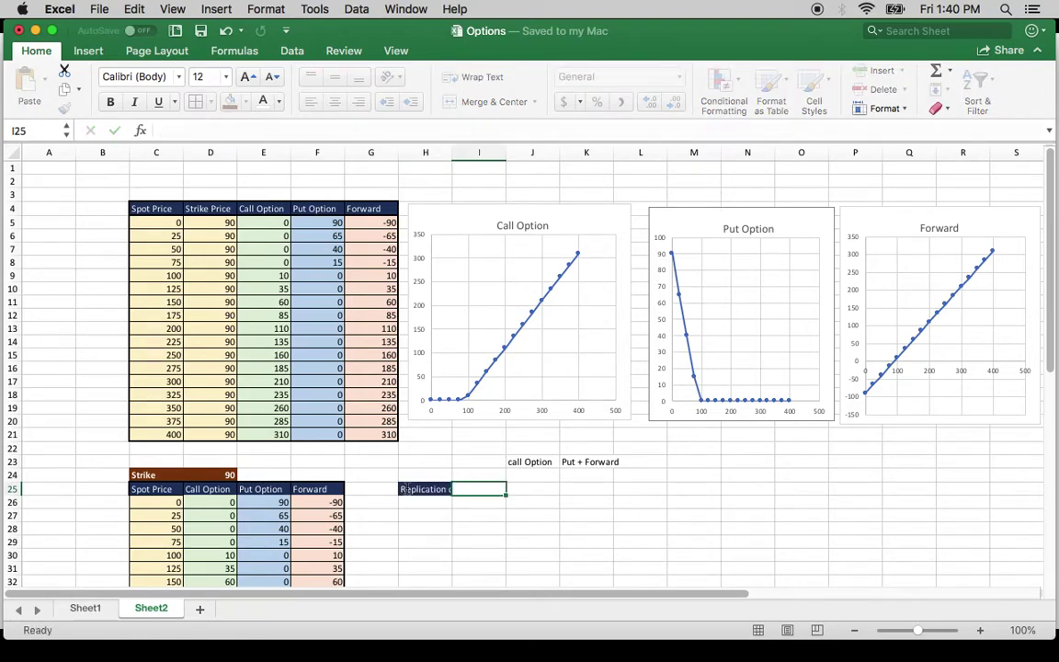
{"action": "left_click", "coordinate": [422, 489]}
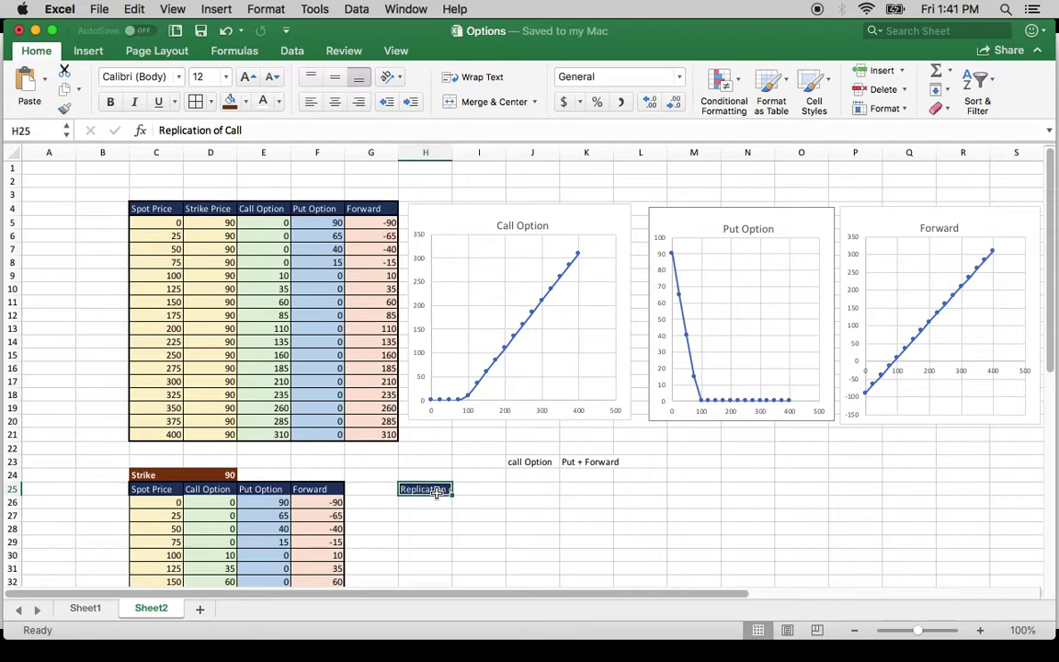
{"action": "left_click_drag", "start_coordinate": [453, 153], "coordinate": [478, 152]}
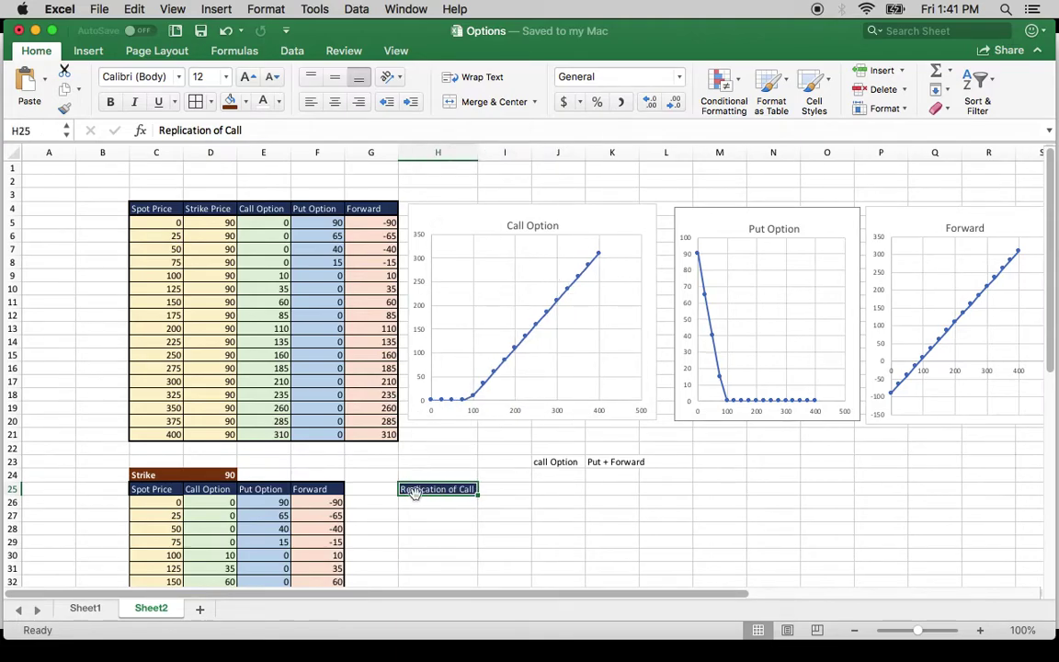
- Enter =E26+F26 in H26 to add Put Option and Forward, giving 0
{"action": "left_click", "coordinate": [409, 502]}
{"action": "type", "text": "="}
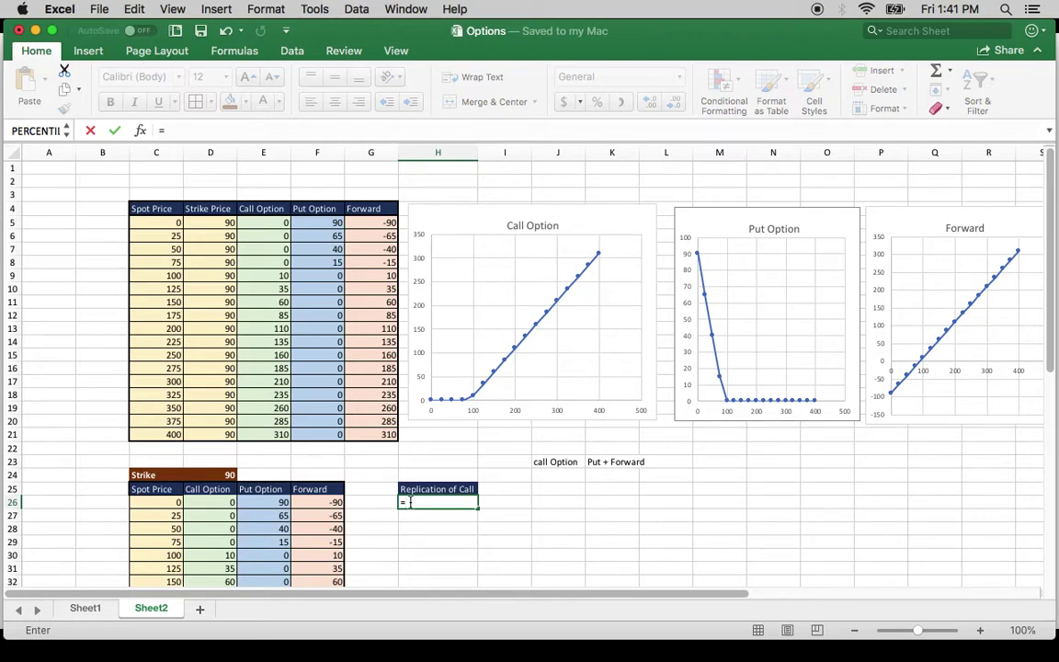
{"action": "left_click", "coordinate": [269, 502]}
{"action": "type", "text": "+"}
{"action": "left_click", "coordinate": [306, 505]}
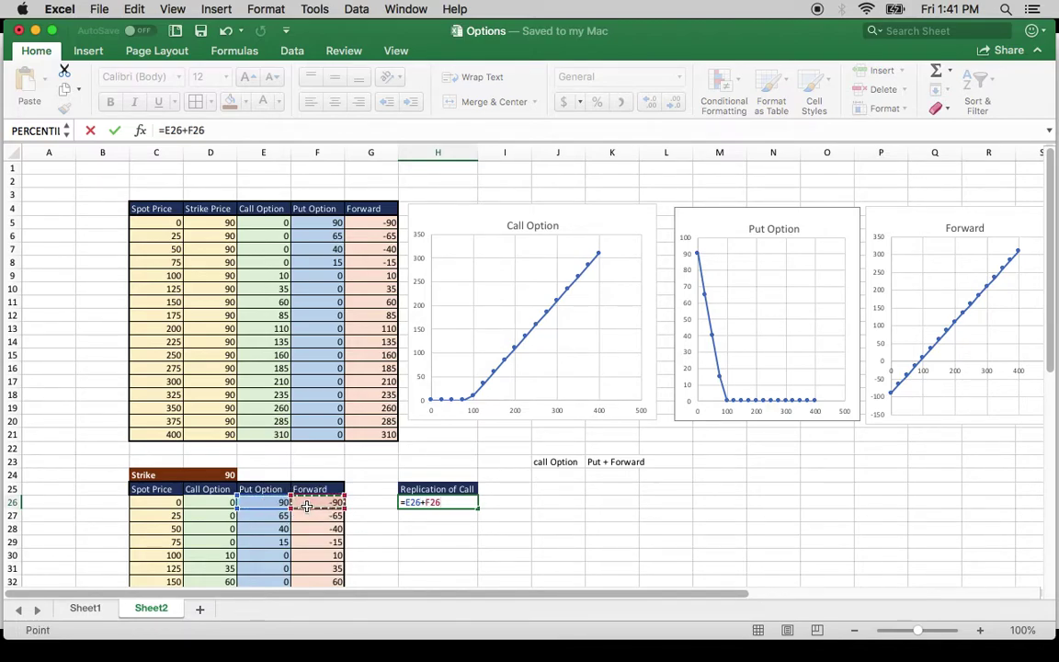
{"action": "key", "text": "Tab"}
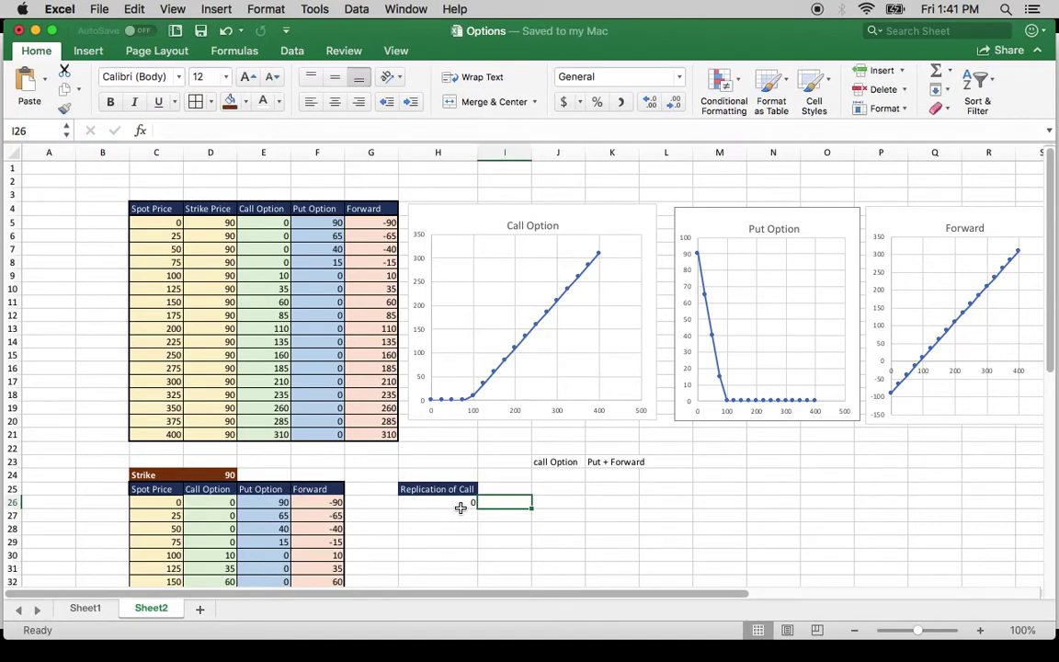